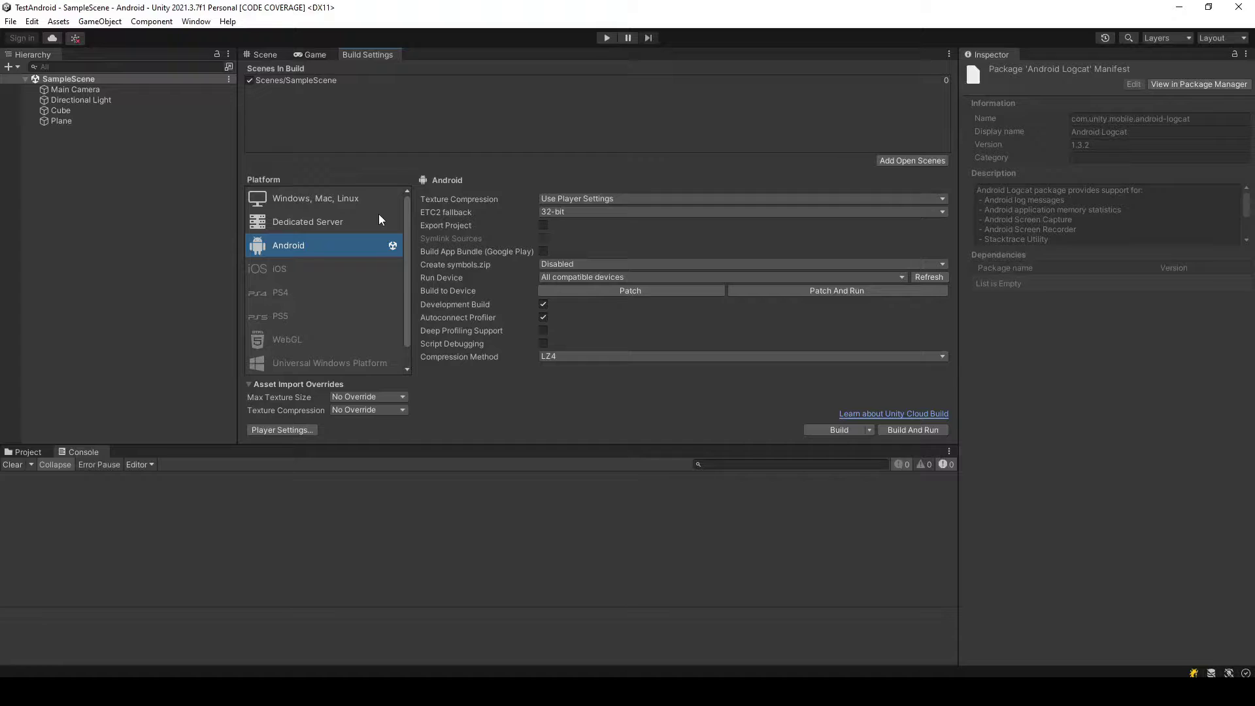
# Step: Check the Android Logcat package among the project's packages in the Package Manager, close it and clear the Console
pyautogui.click(196, 22)
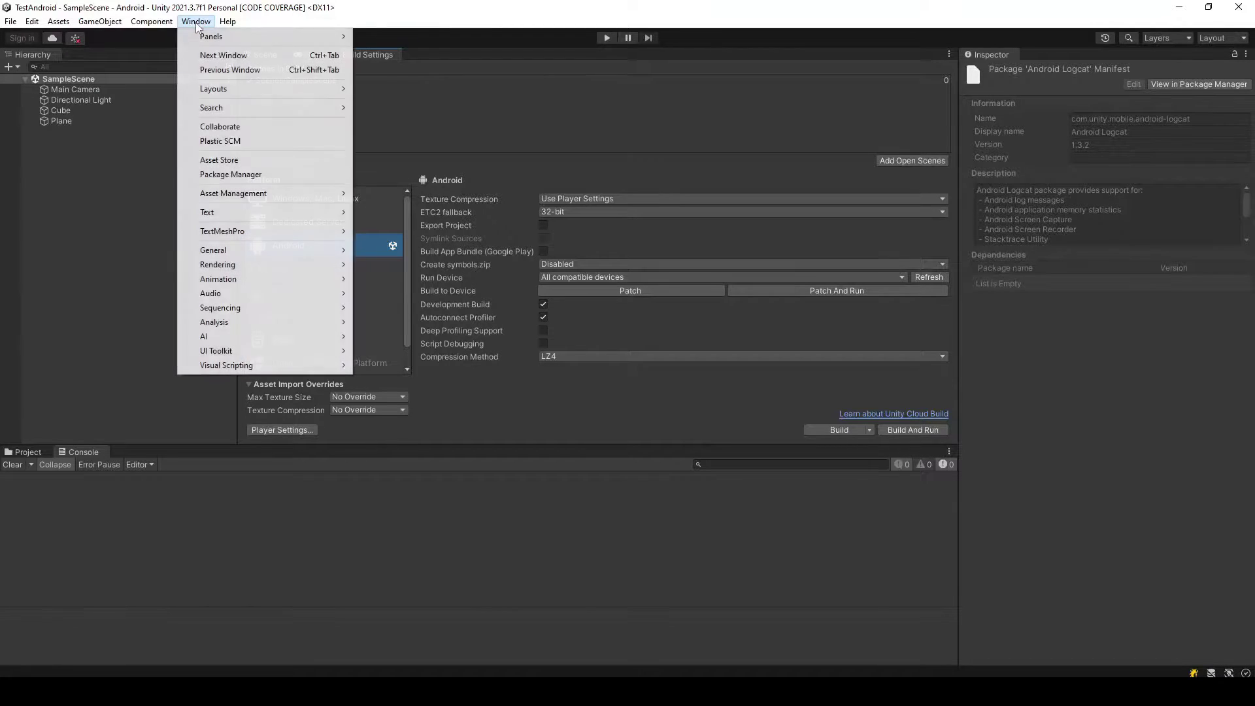
pyautogui.click(223, 175)
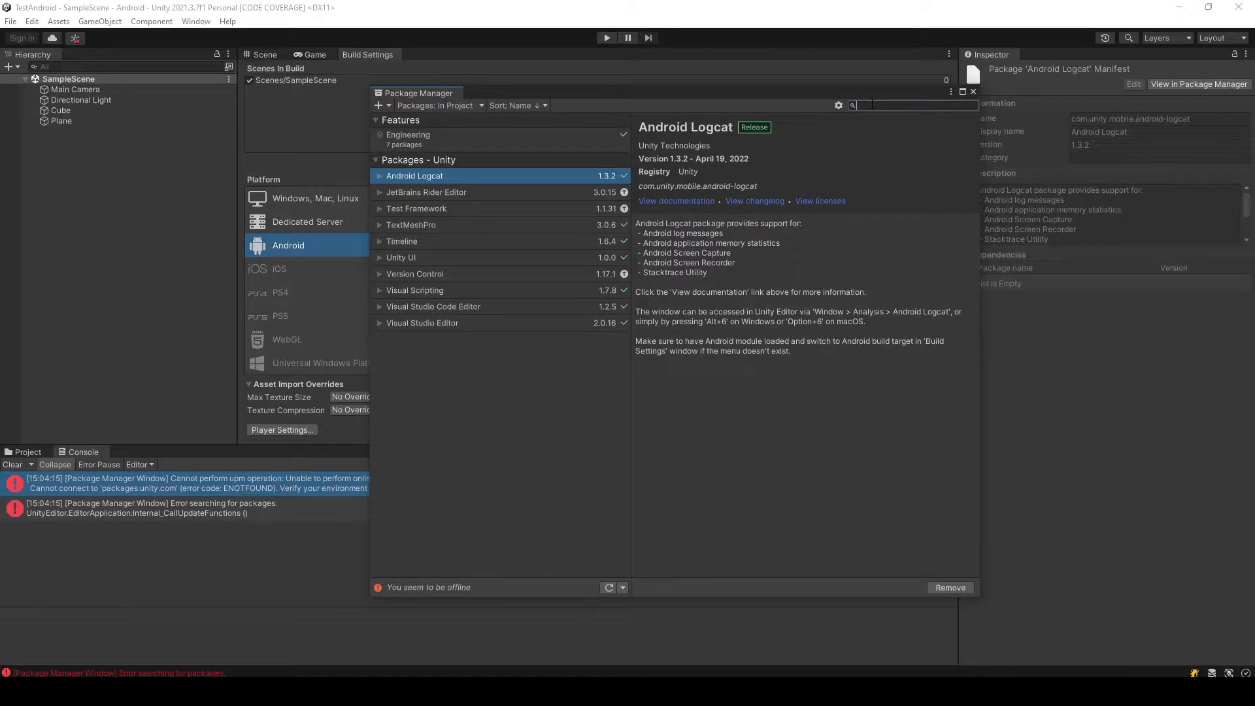
pyautogui.click(466, 109)
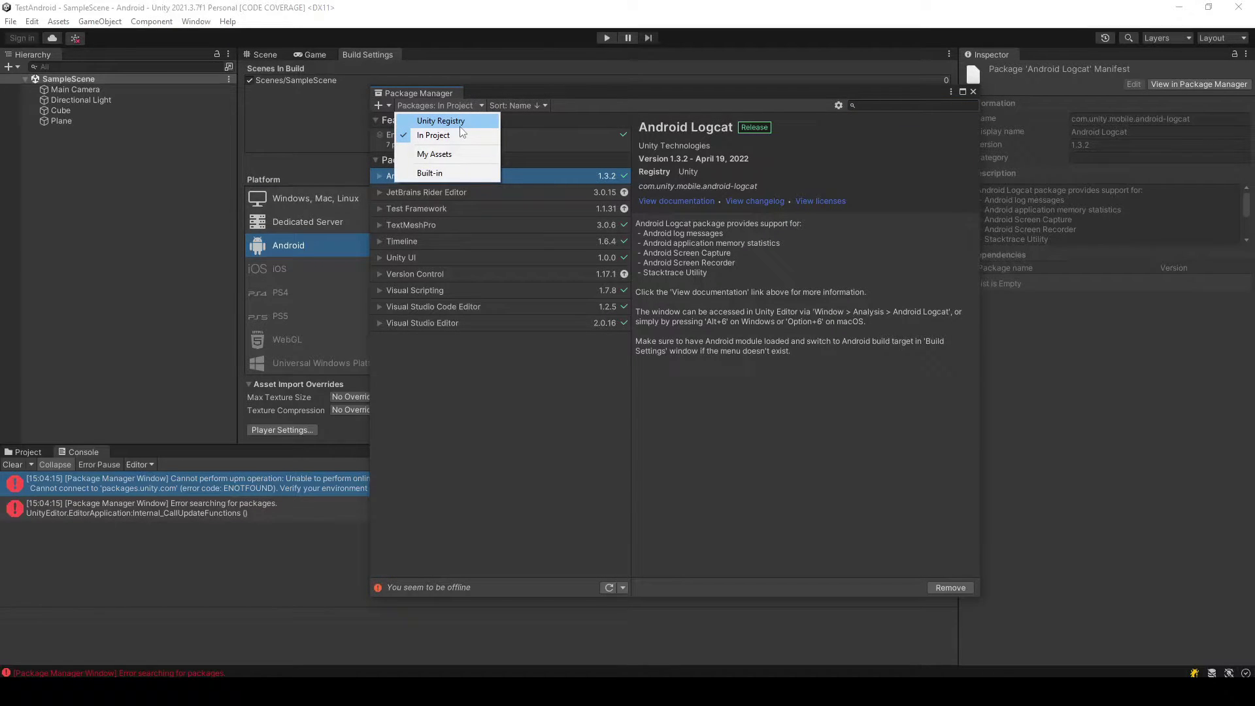
pyautogui.click(498, 90)
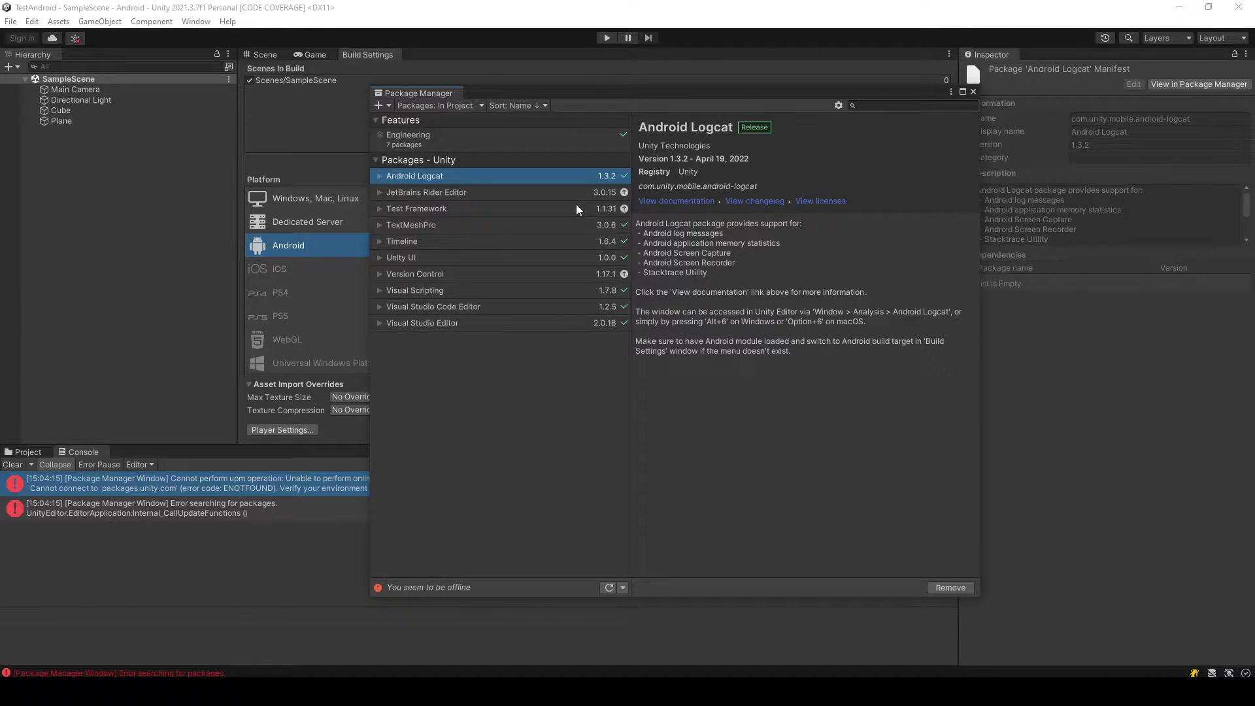
pyautogui.click(972, 93)
pyautogui.click(13, 465)
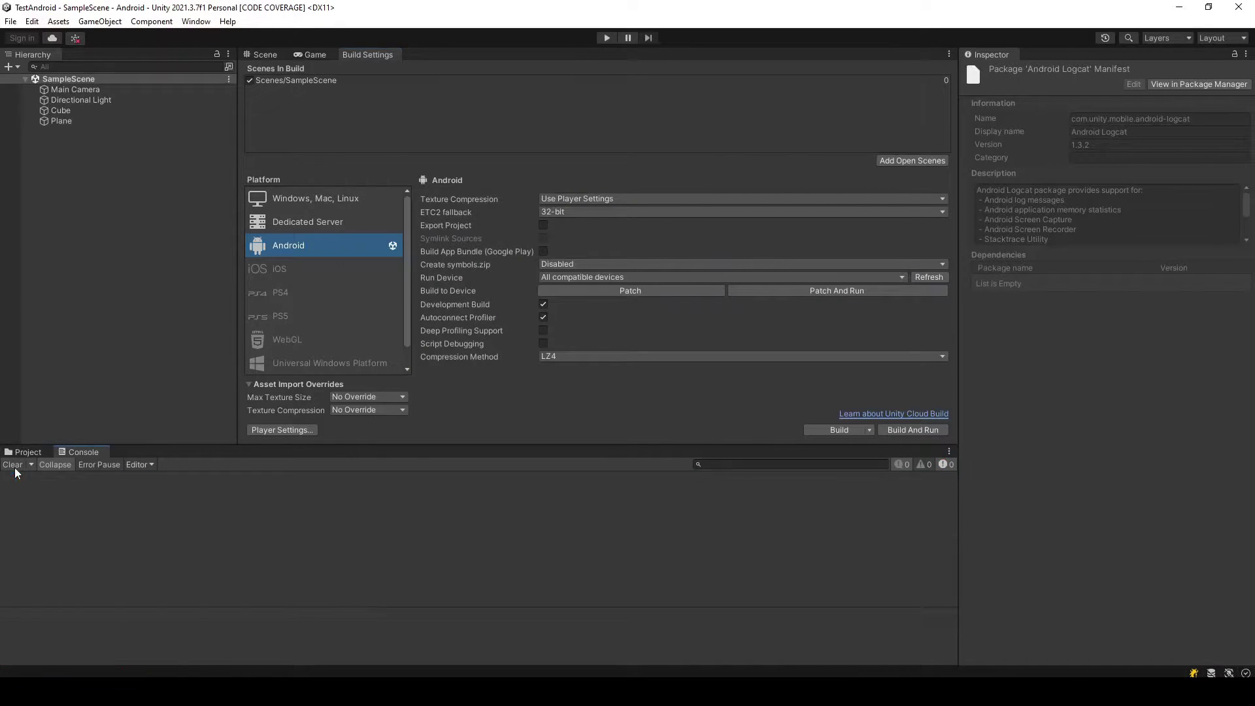
# Step: Open the Android Logcat analysis window and dock it beside the Console
pyautogui.click(196, 24)
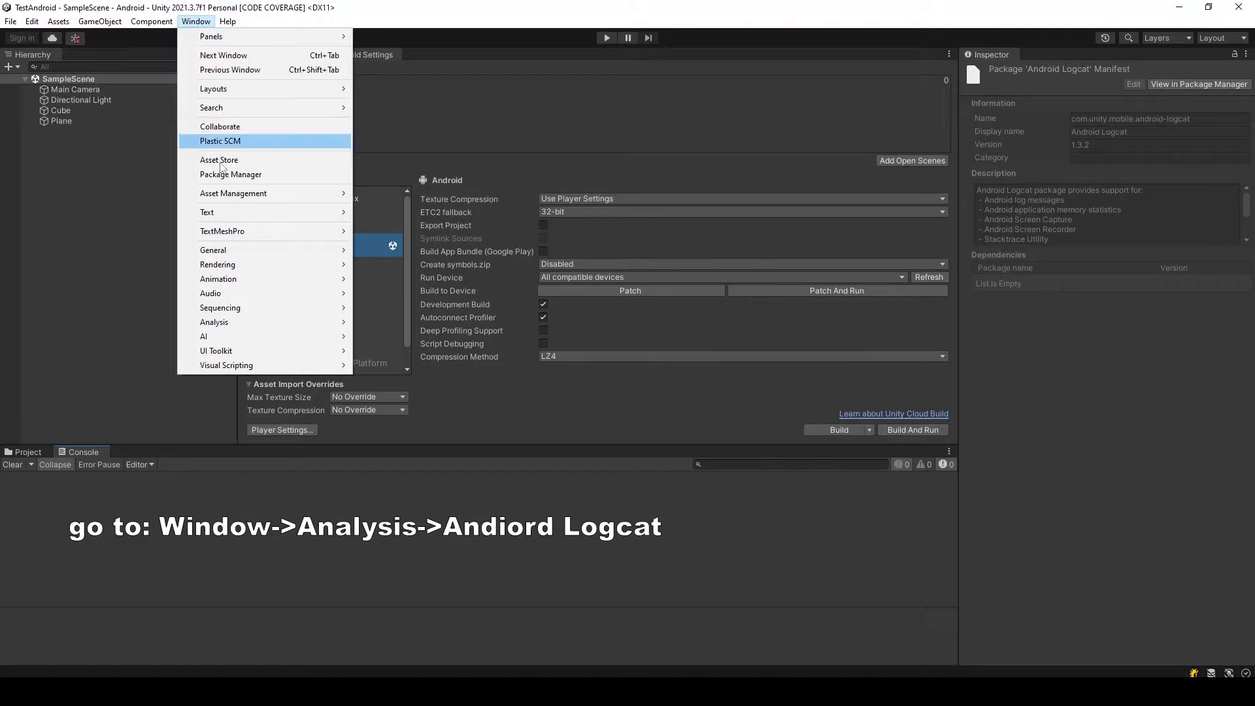
pyautogui.moveTo(218, 322)
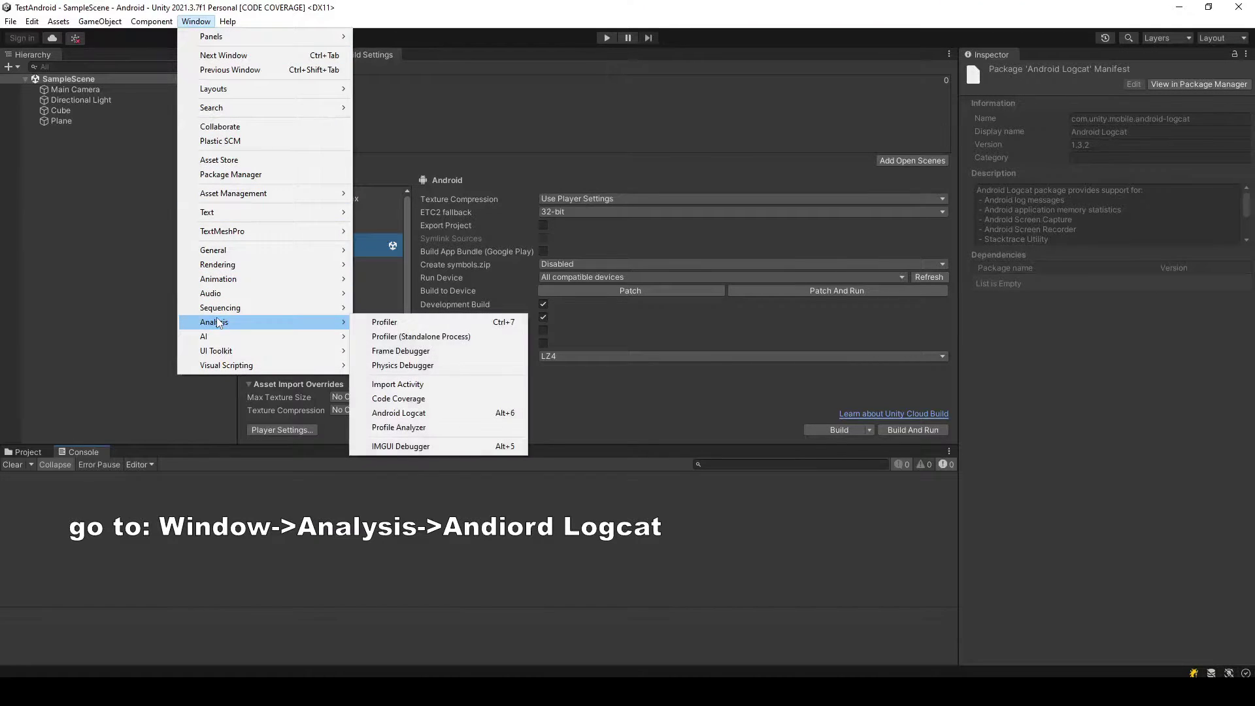
pyautogui.click(414, 419)
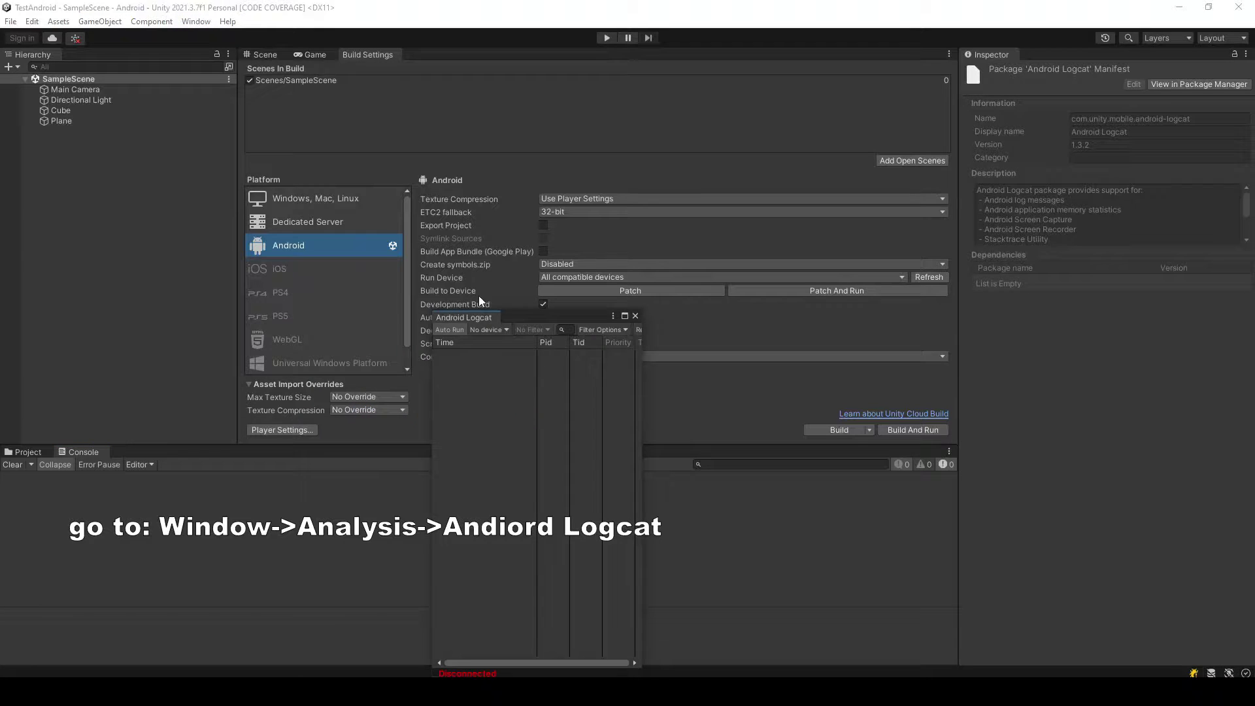
pyautogui.moveTo(475, 317); pyautogui.dragTo(208, 387)
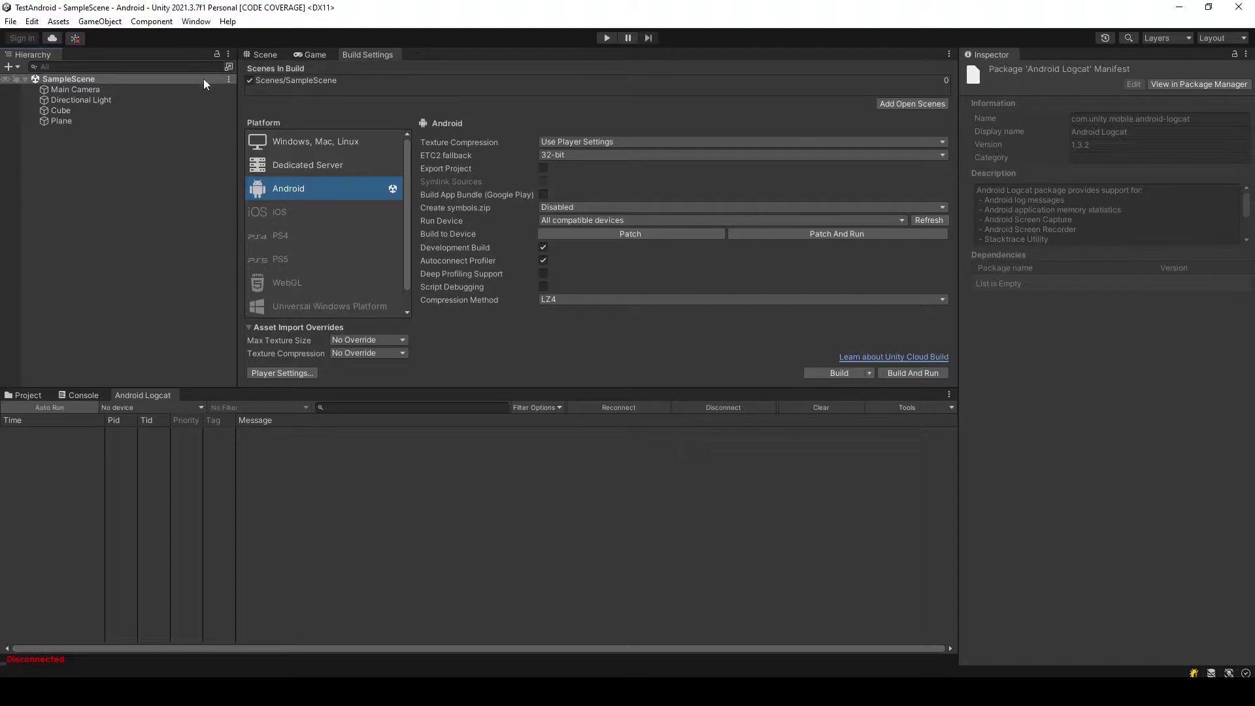
pyautogui.click(196, 22)
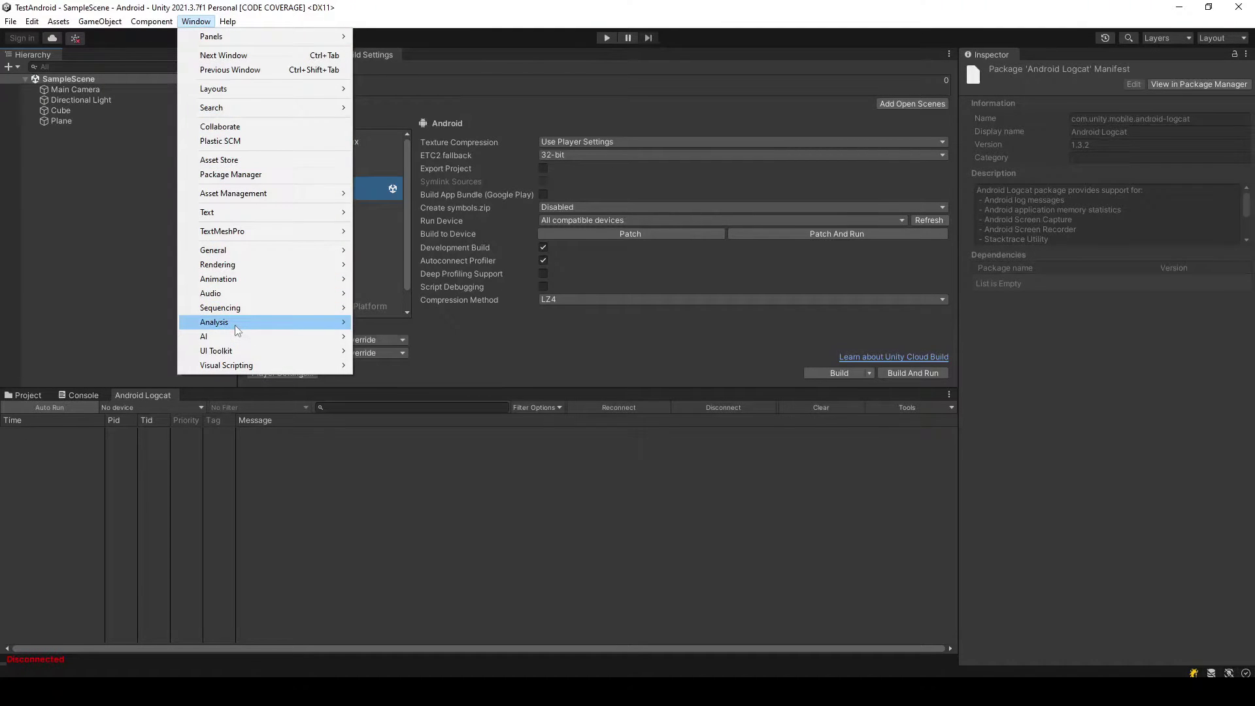
pyautogui.moveTo(235, 322)
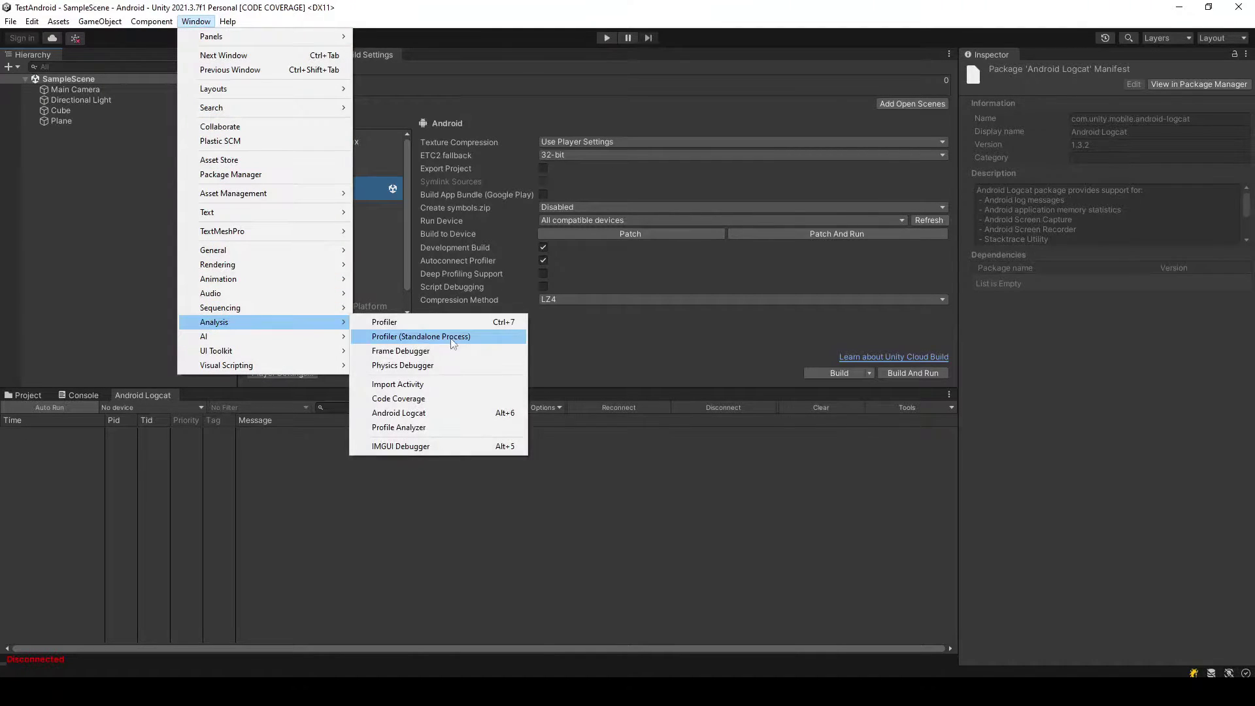
pyautogui.click(430, 413)
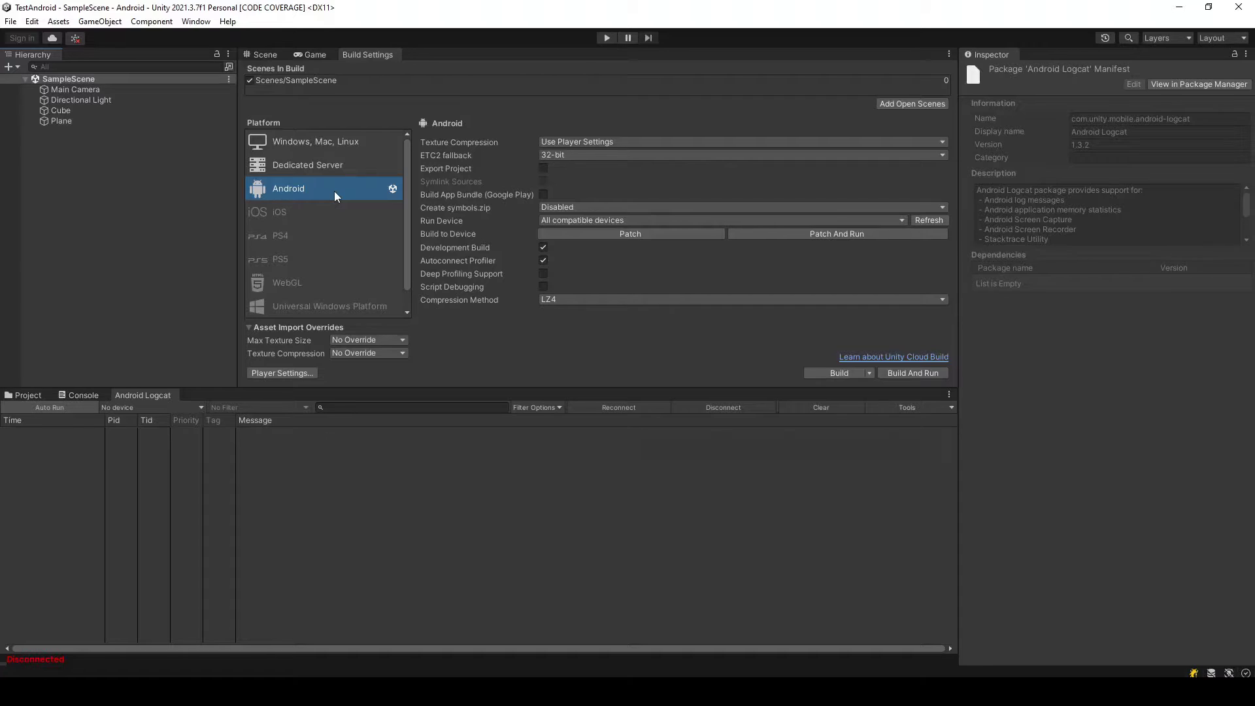
# Step: Review Logcat's other connection options for connecting a device by IP and port, and close them without connecting
pyautogui.click(158, 409)
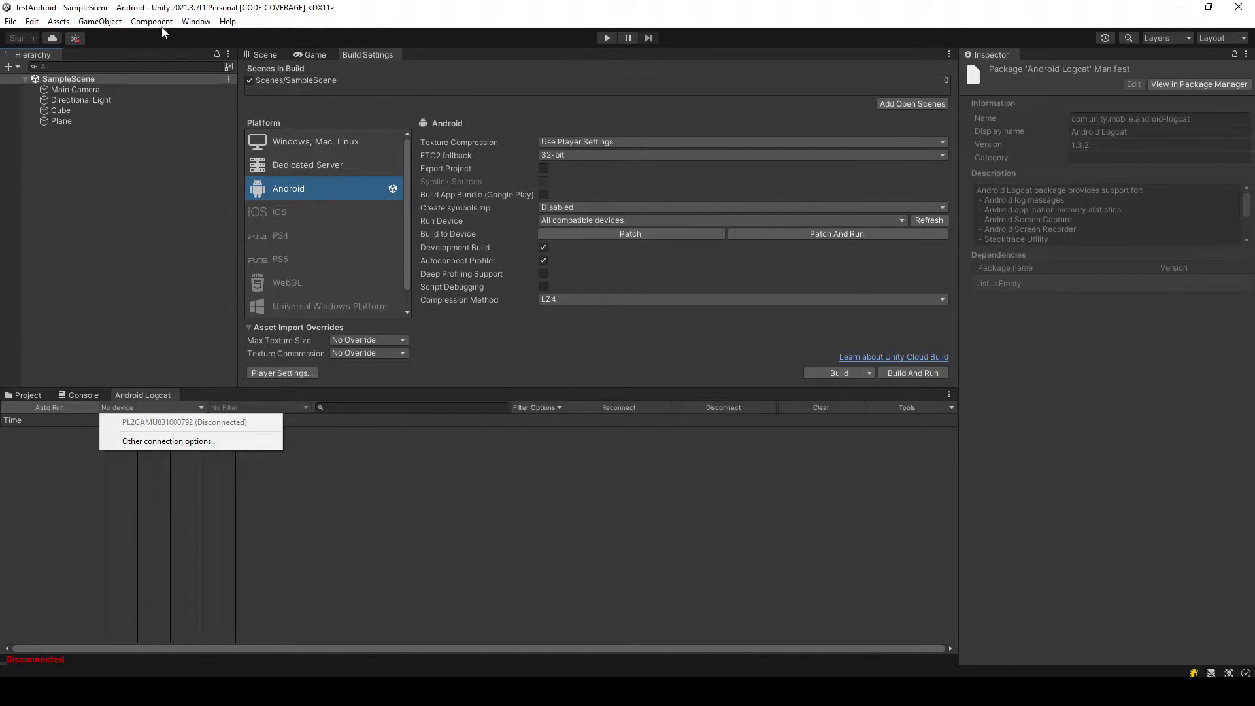
pyautogui.click(184, 452)
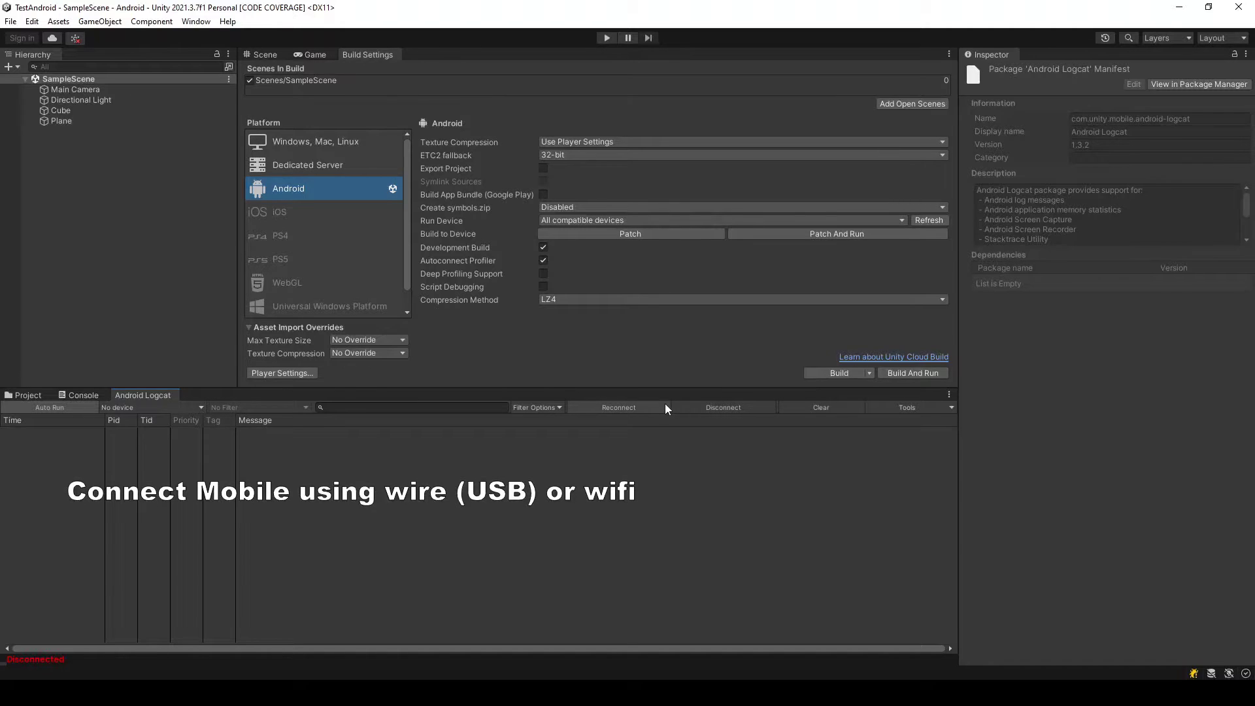
pyautogui.click(151, 408)
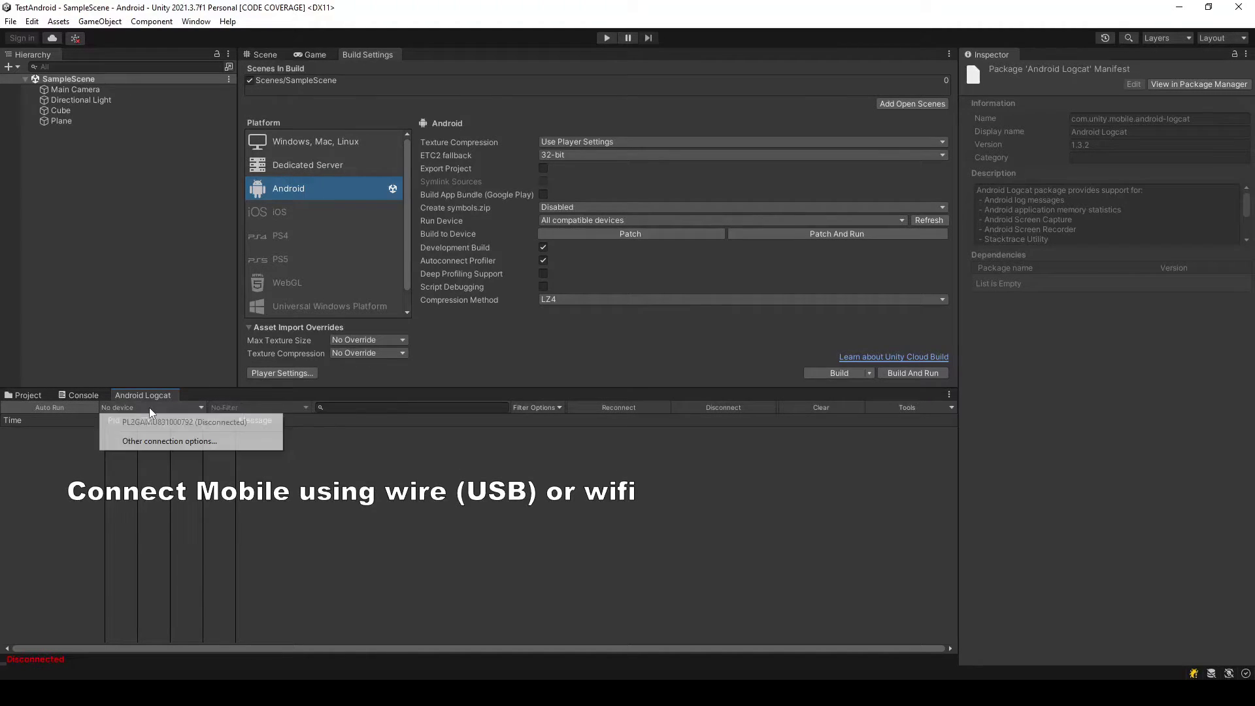
pyautogui.click(157, 443)
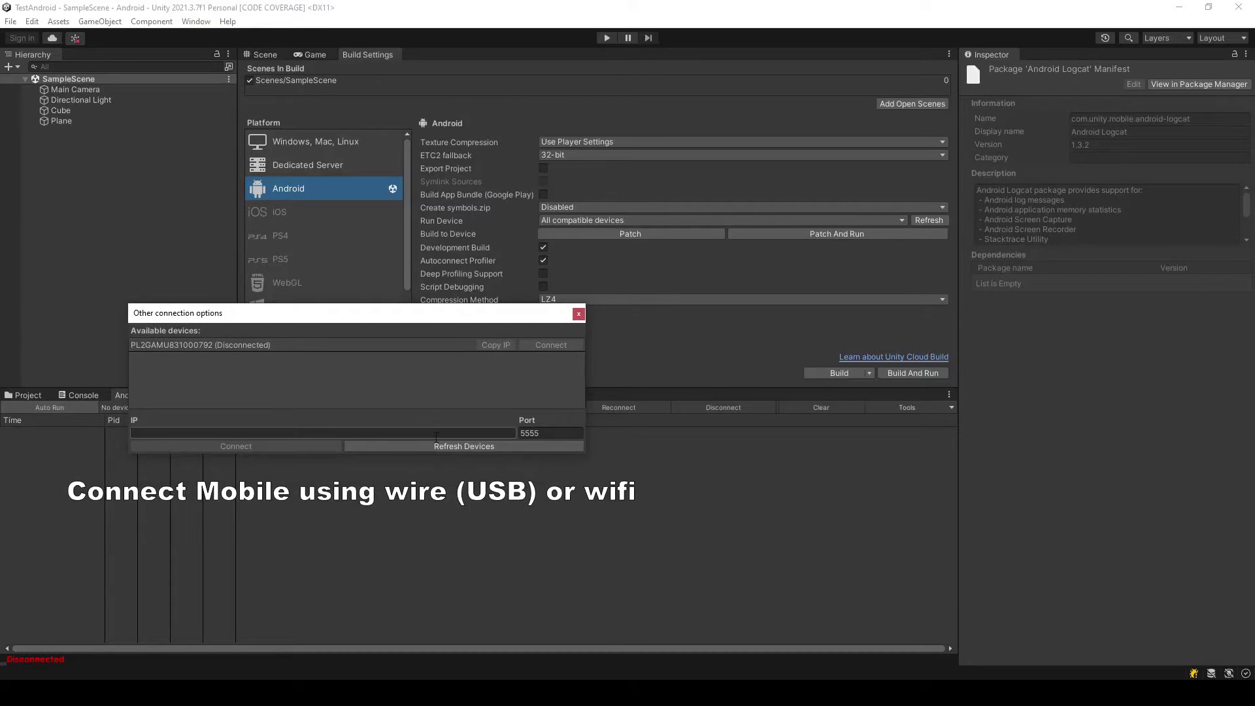
pyautogui.click(427, 432)
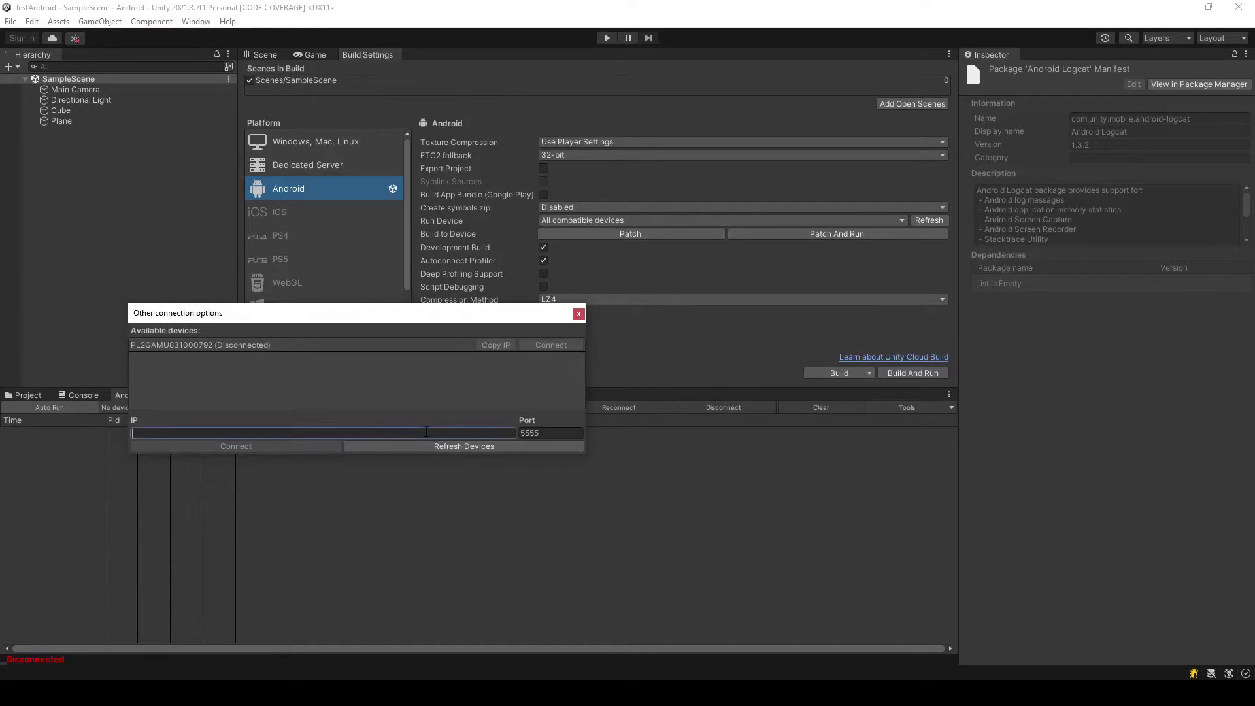
pyautogui.click(578, 316)
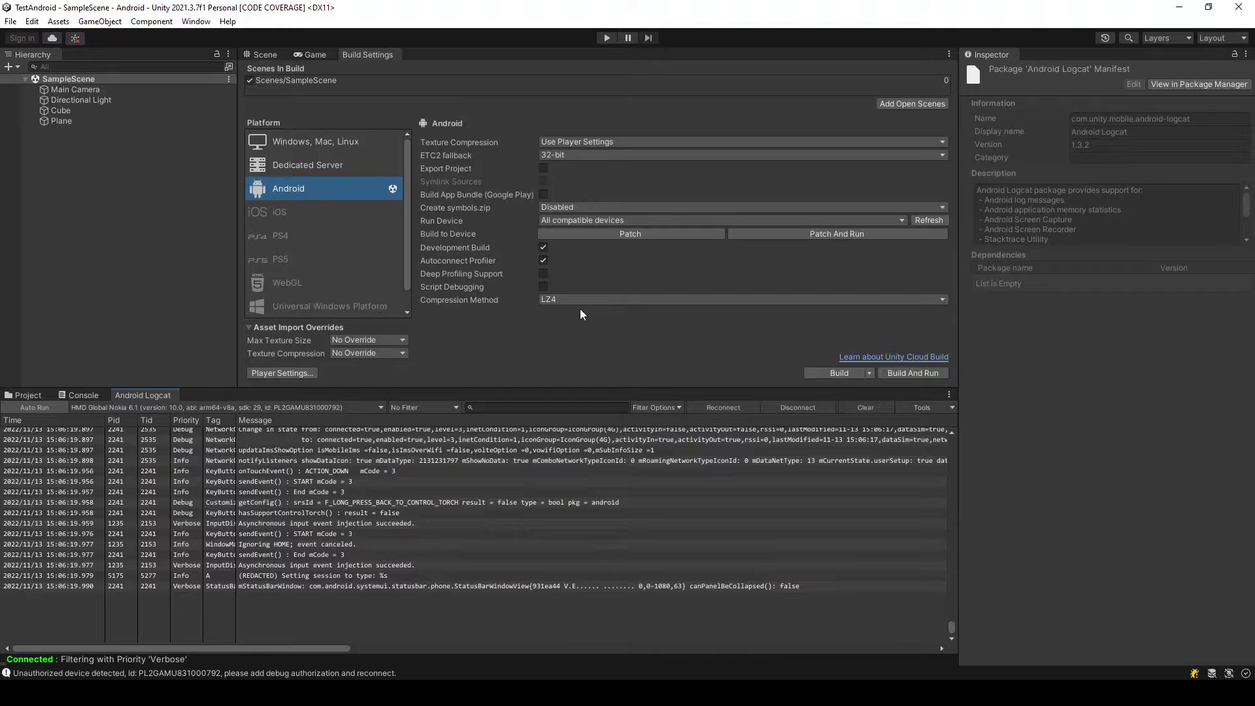
# Step: Check which device is selected in Logcat and which processes are available as filters, keeping No Filter
pyautogui.click(274, 405)
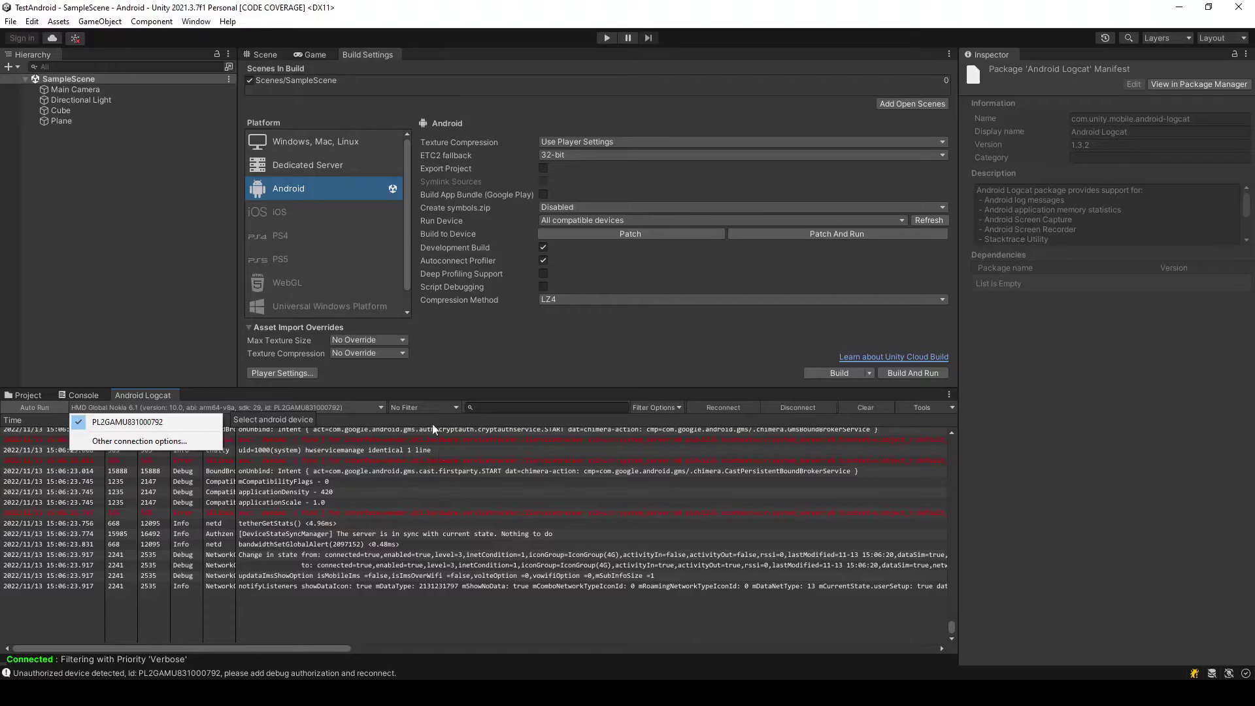
pyautogui.click(446, 495)
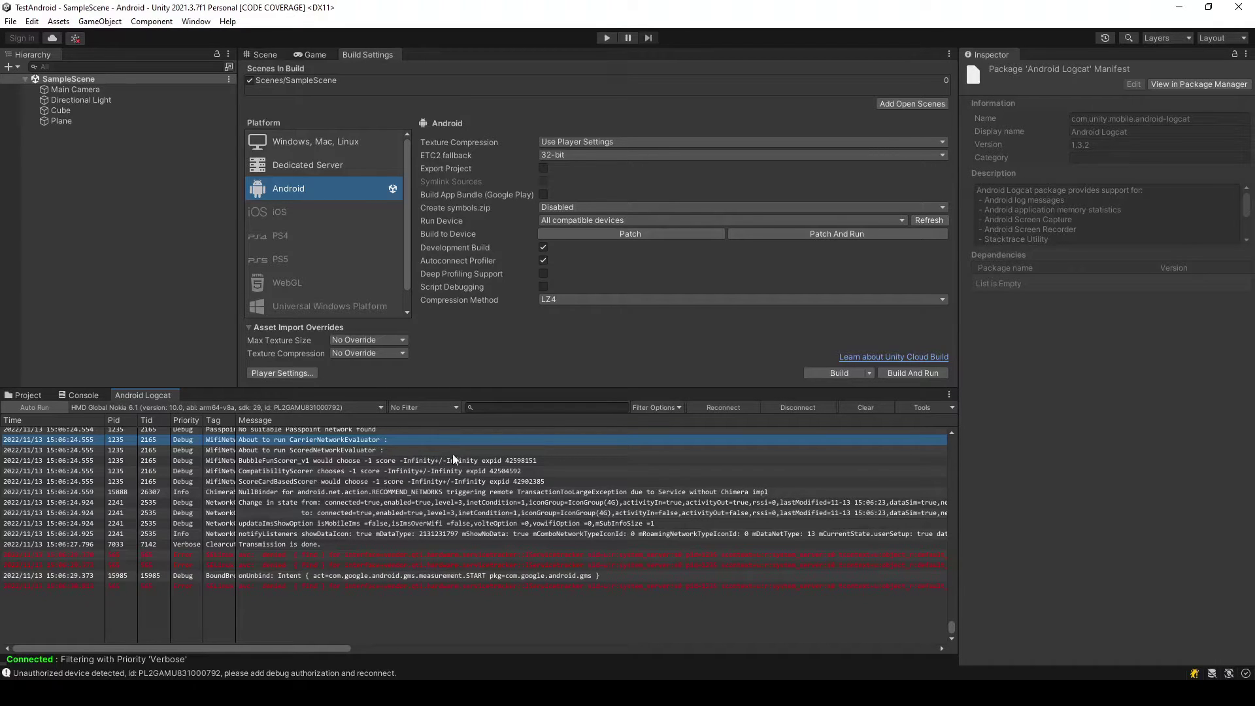
pyautogui.click(437, 408)
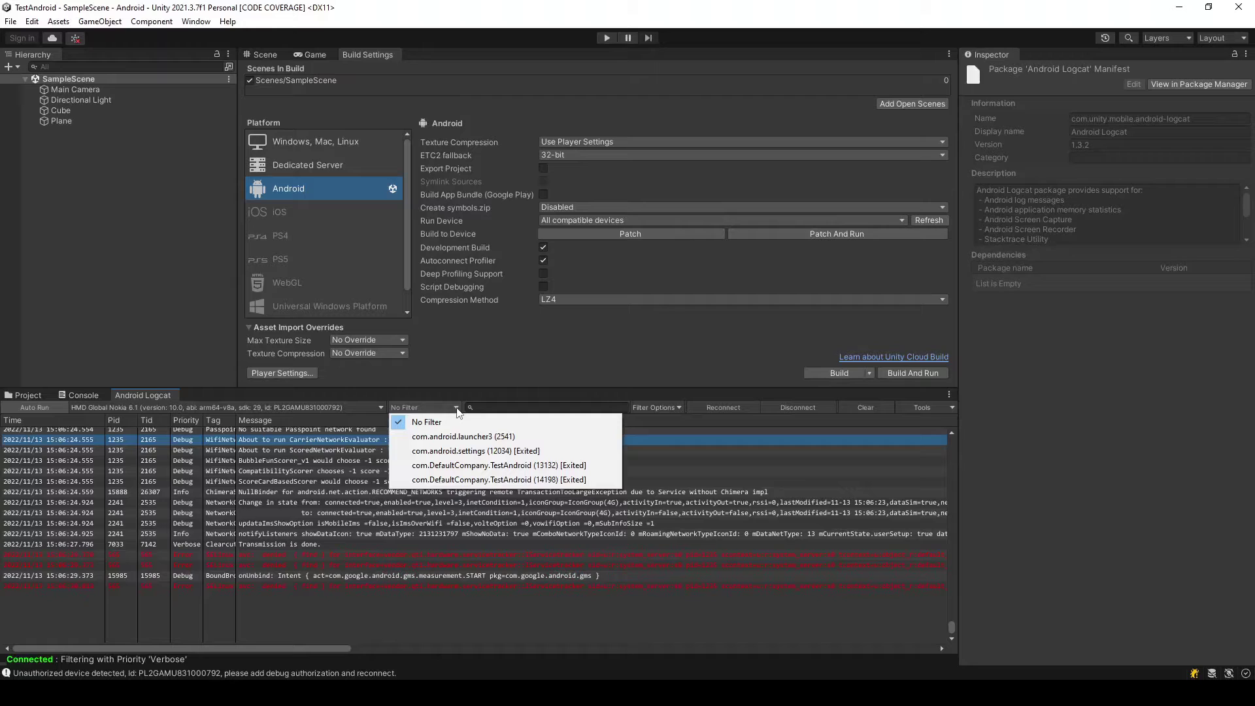
pyautogui.click(459, 397)
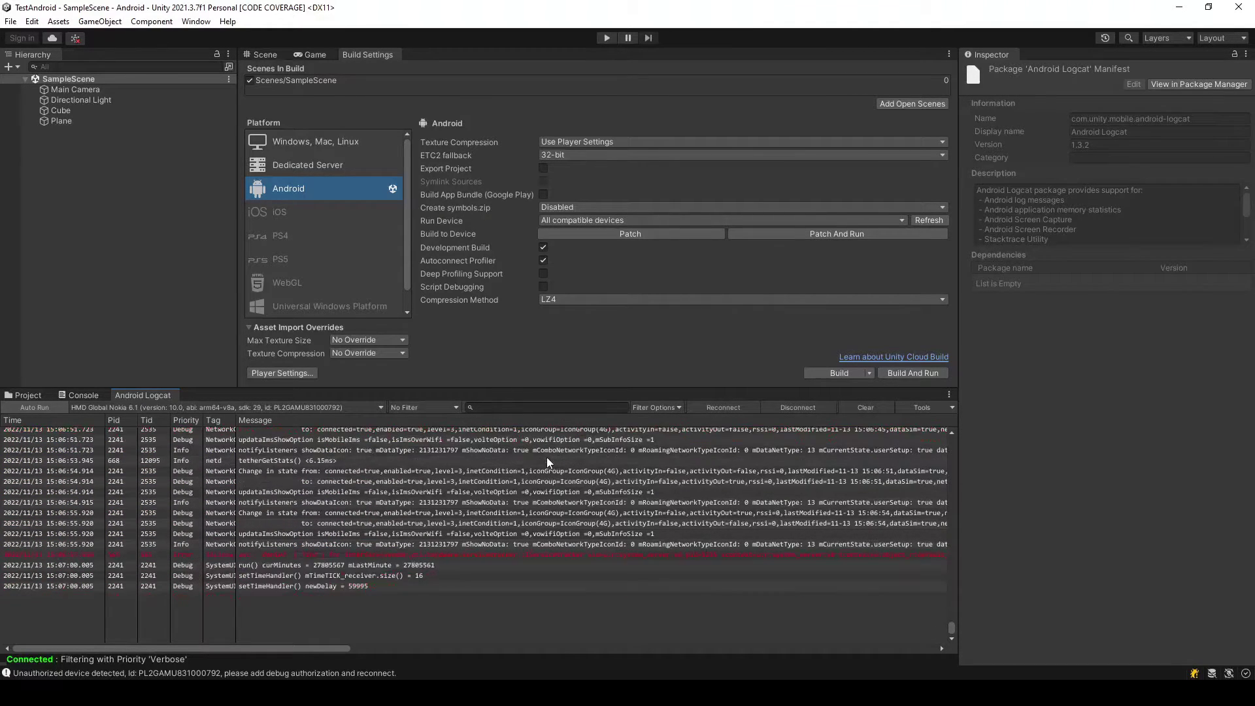
pyautogui.click(419, 408)
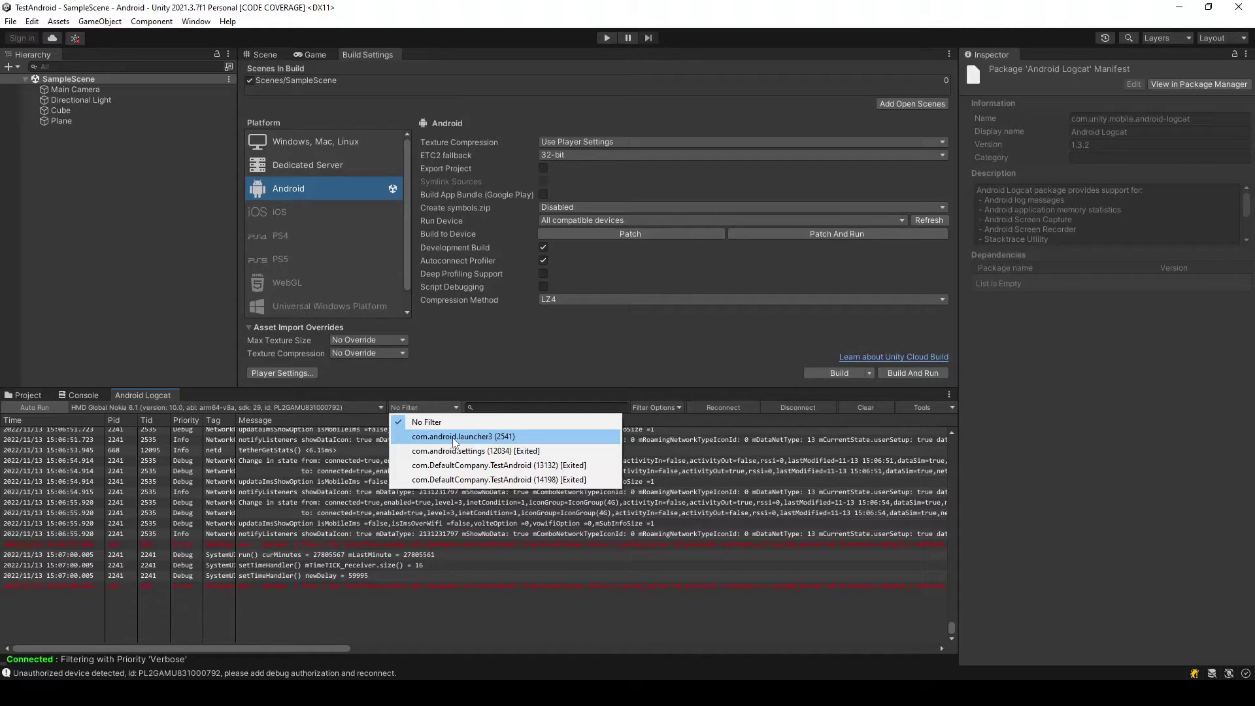
pyautogui.click(435, 393)
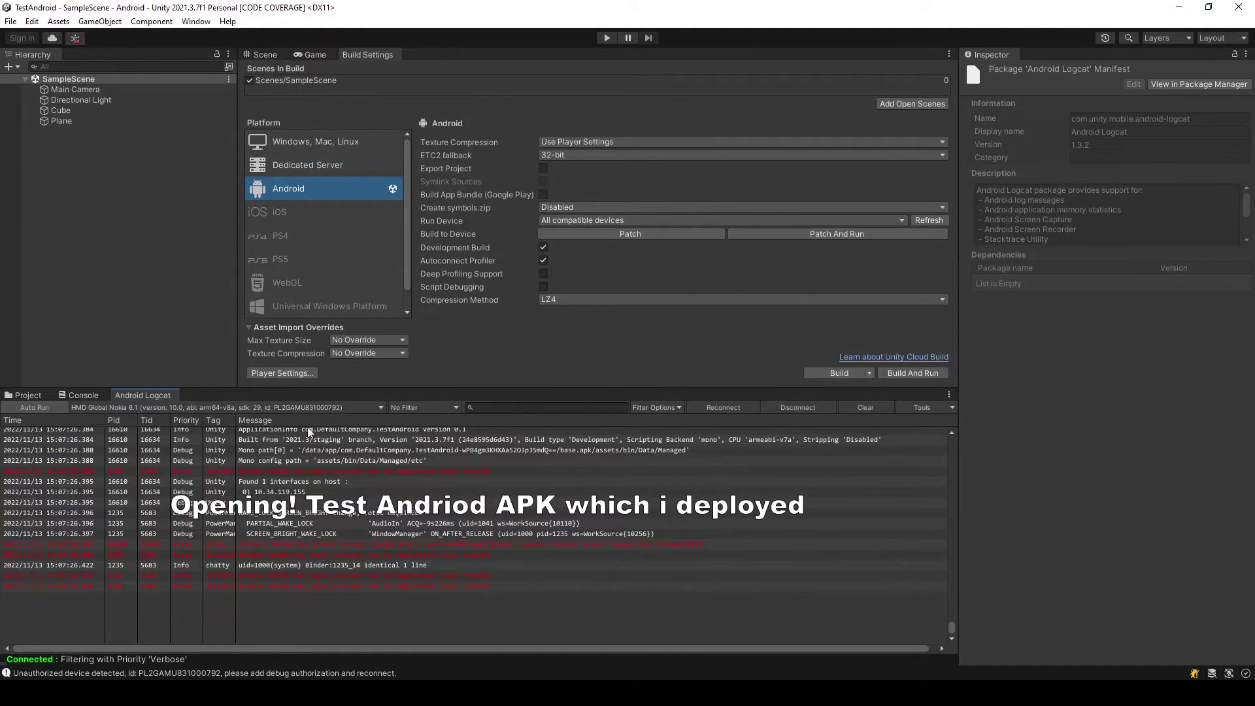
# Step: Filter the Logcat output to the running com.DefaultCompany.TestAndroid (16610) process and look through its messages
pyautogui.click(424, 409)
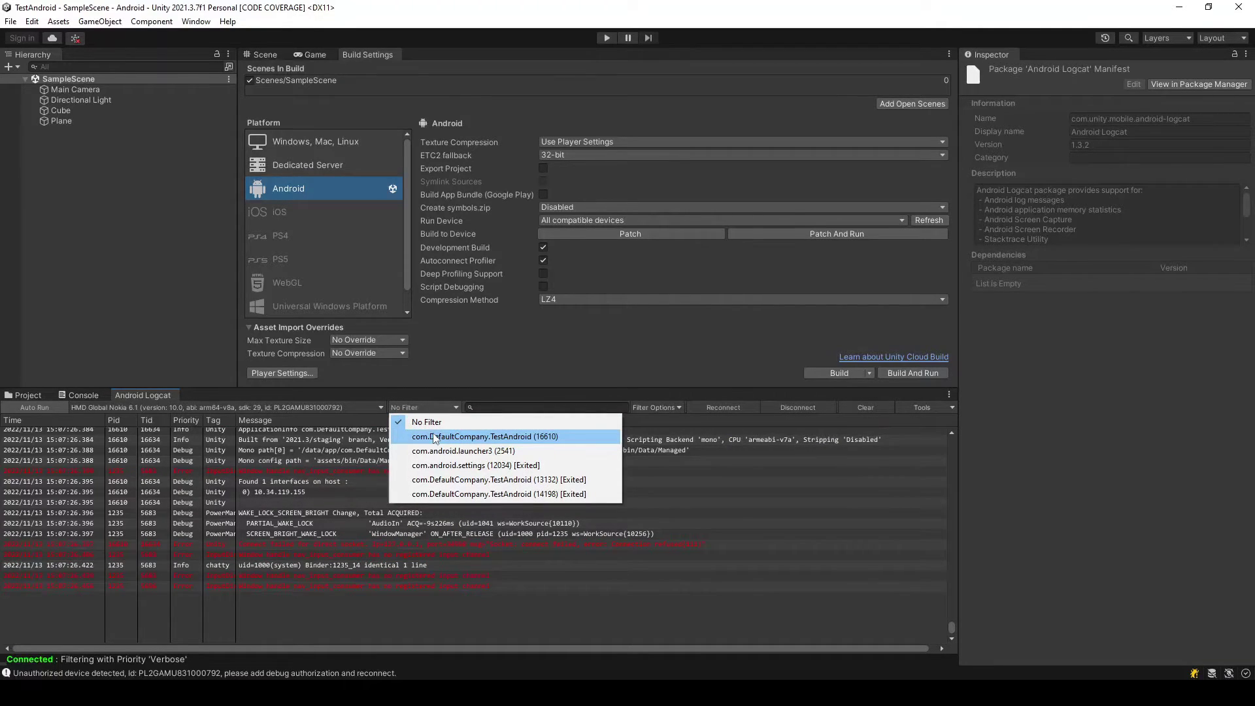
pyautogui.click(434, 436)
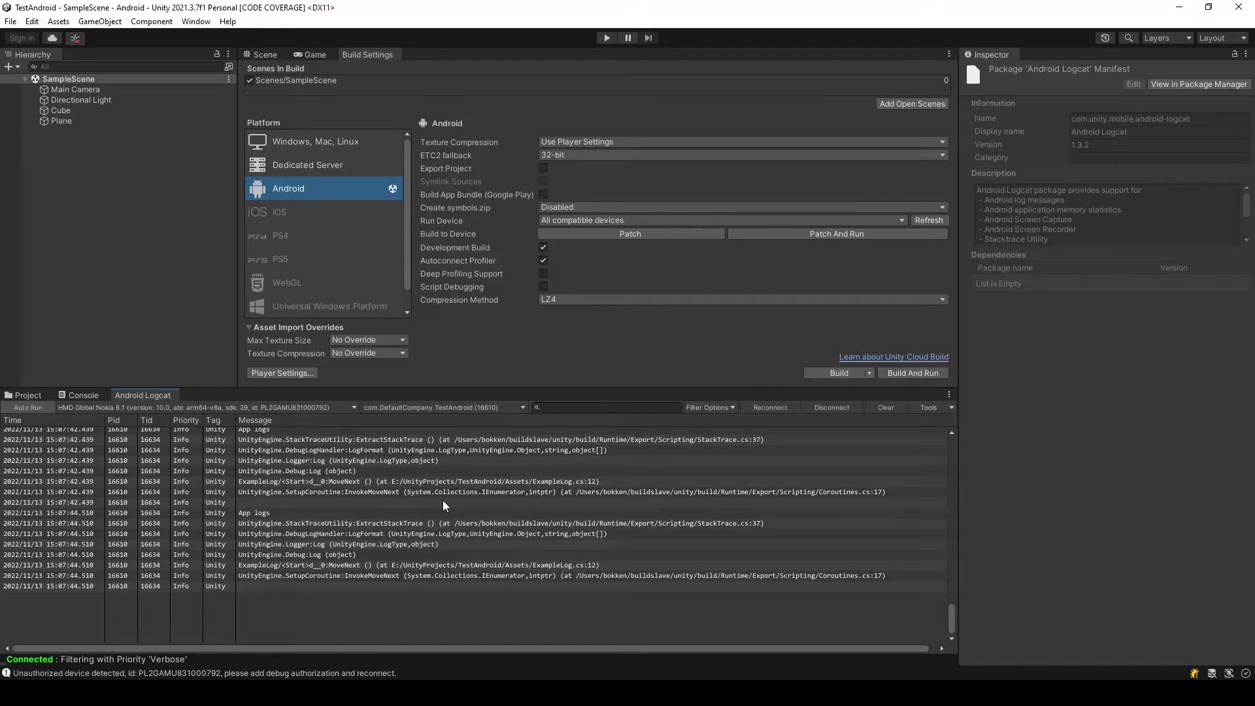
pyautogui.scroll(4, 436, 496)
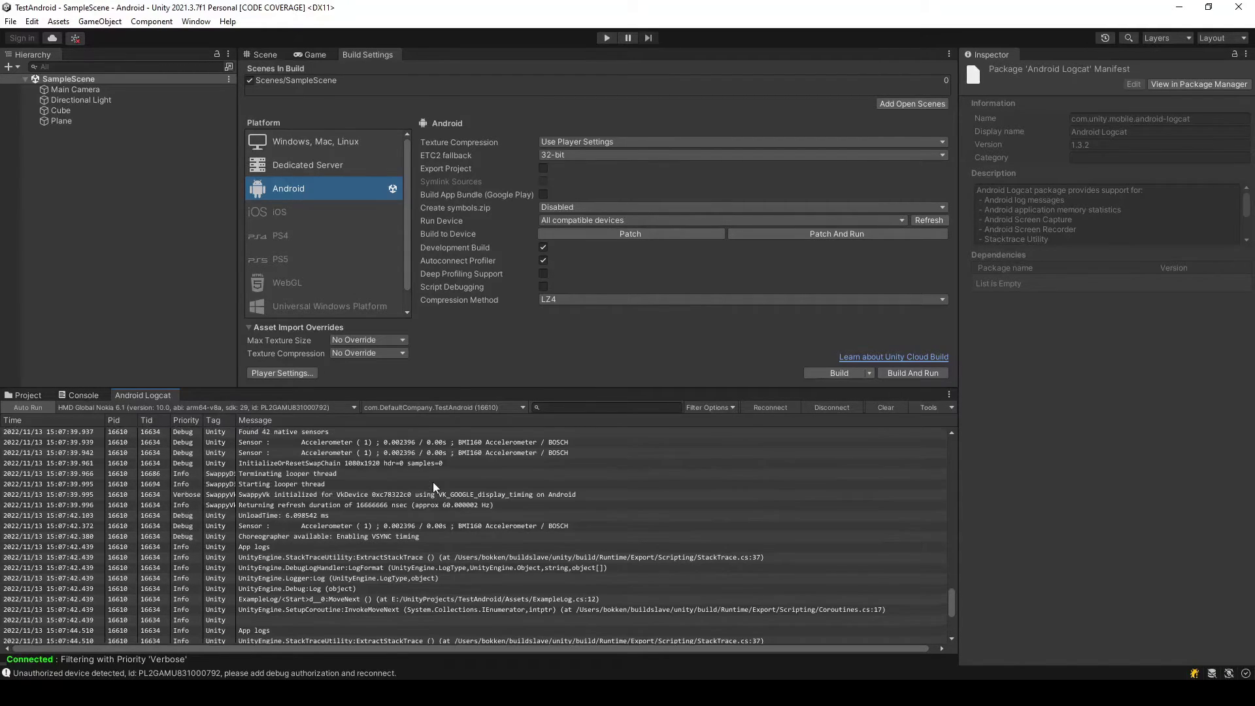
pyautogui.scroll(-7, 430, 486)
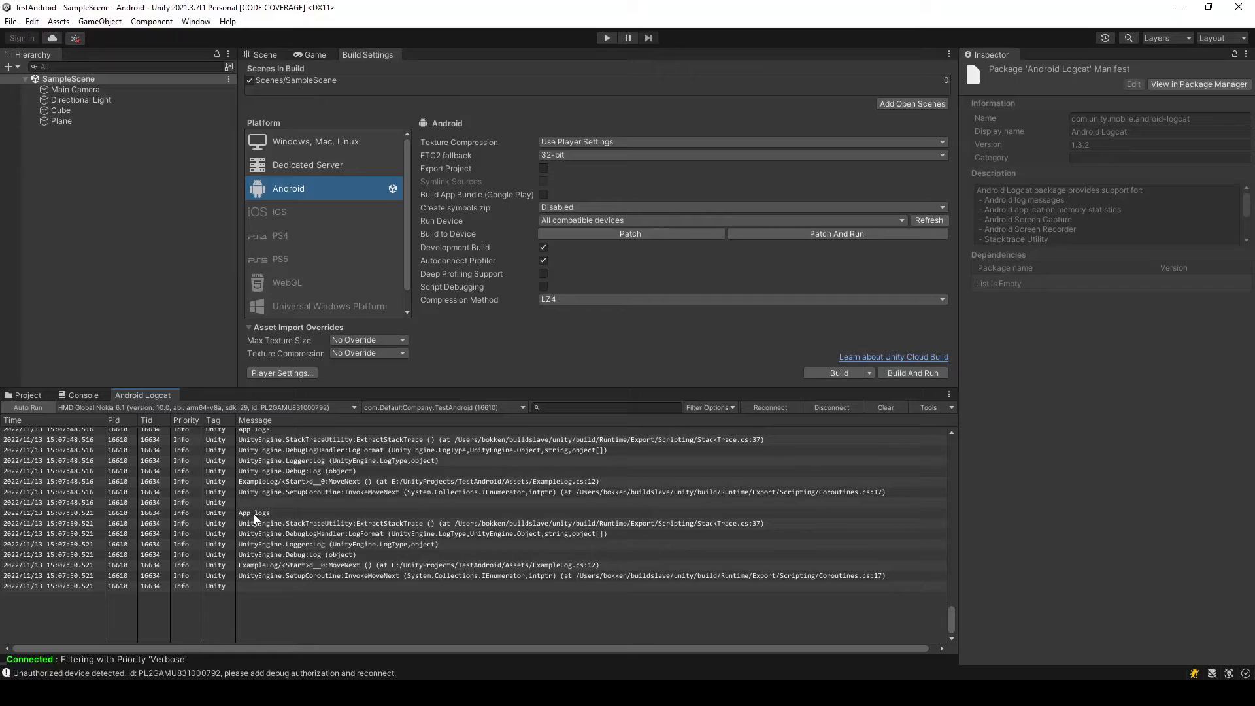
# Step: Inspect the ExampleLog script attached to the Cube in Visual Studio and return to Unity
pyautogui.click(63, 113)
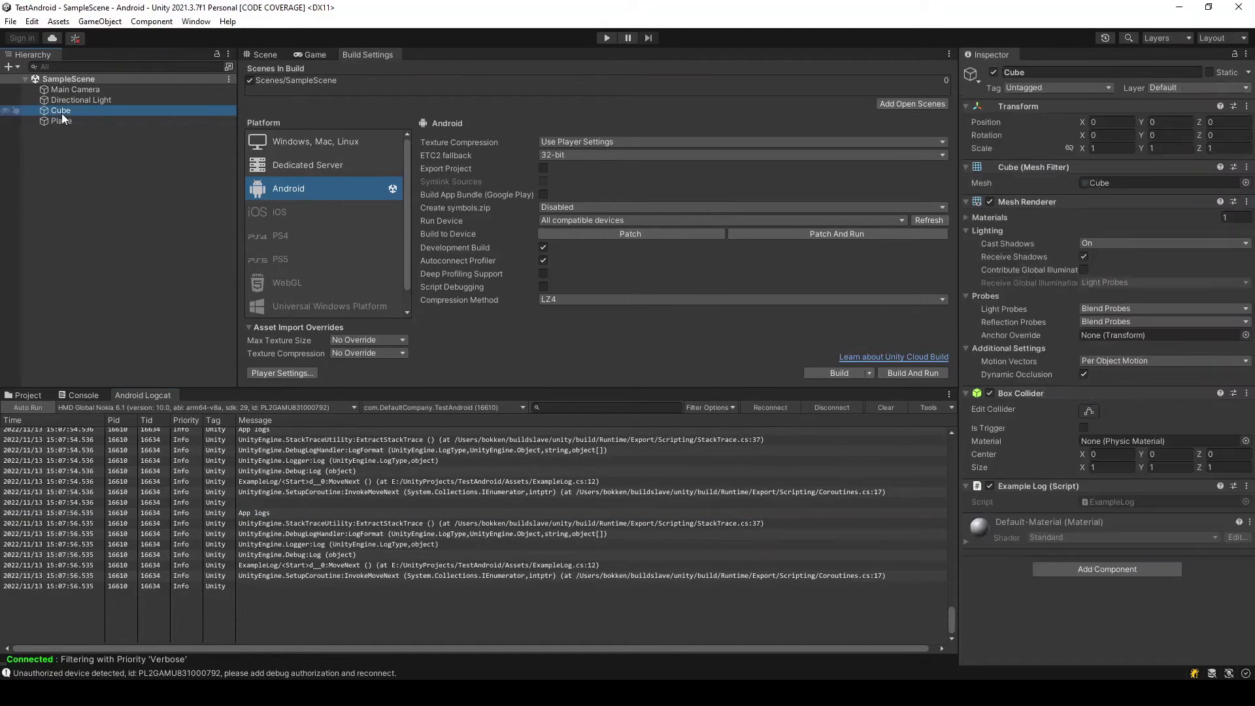
pyautogui.doubleClick(1109, 503)
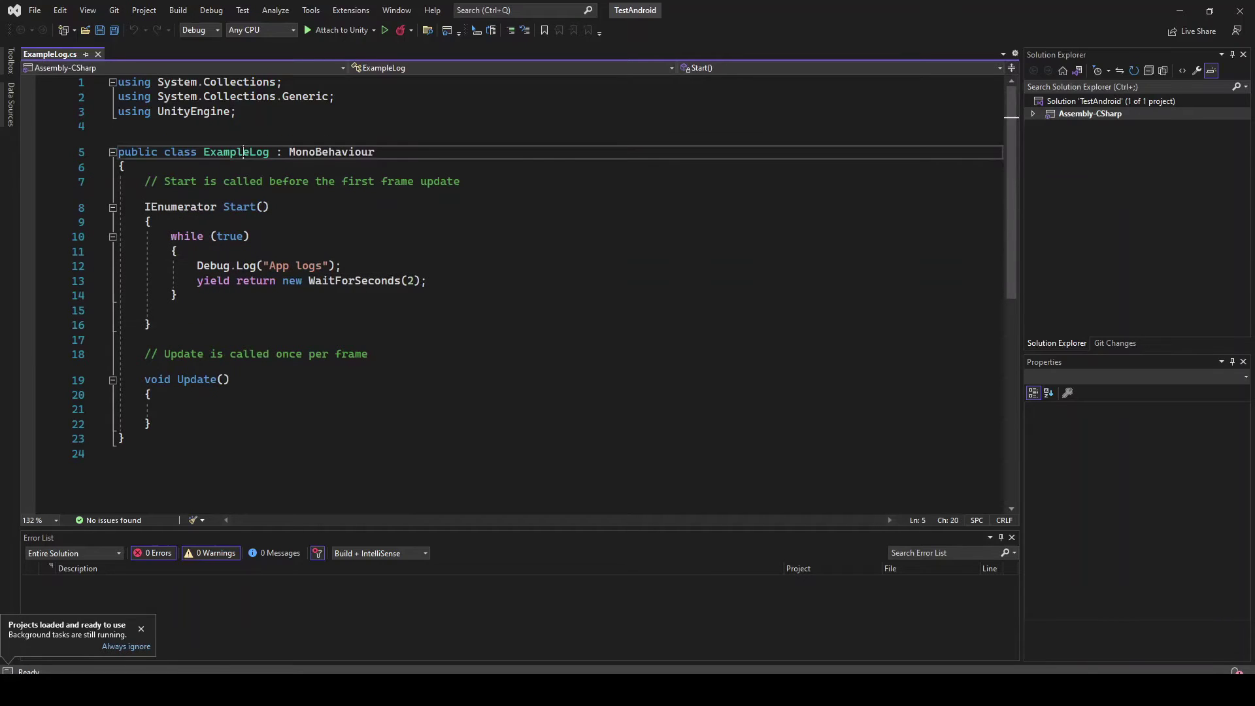
pyautogui.doubleClick(237, 152)
pyautogui.click(1179, 11)
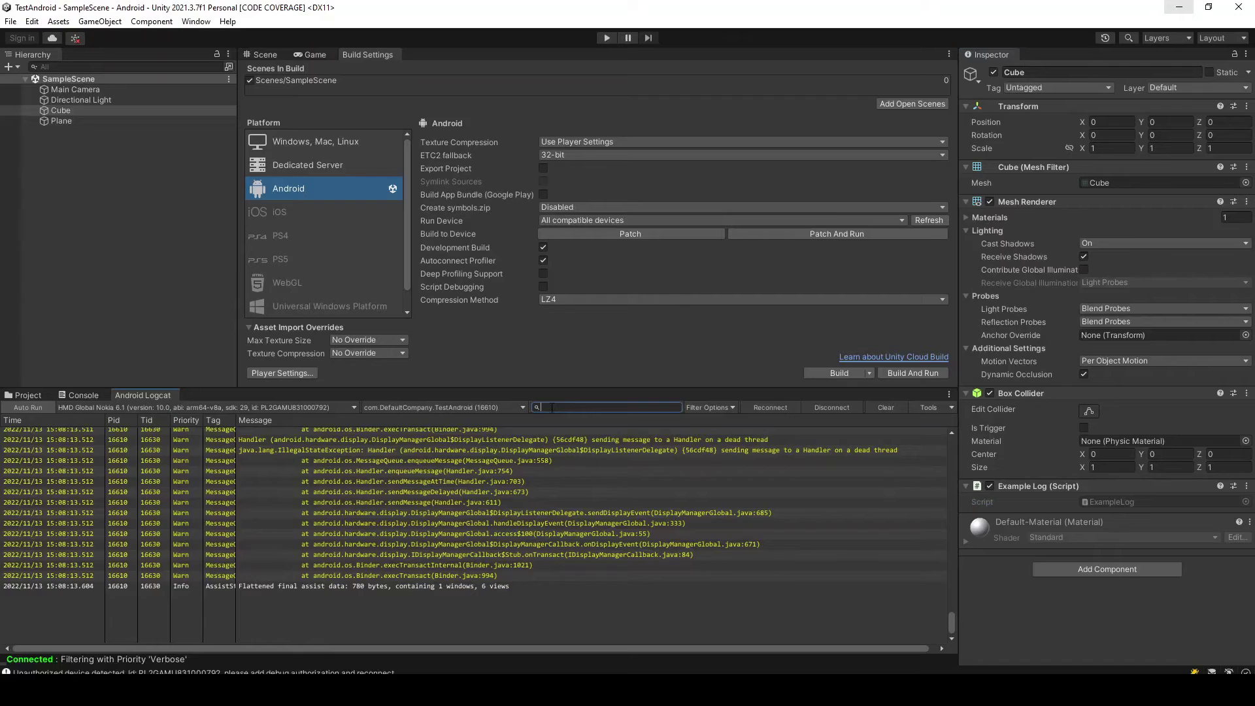
# Step: Search the Logcat messages for "App" and reset the search
pyautogui.write('App')
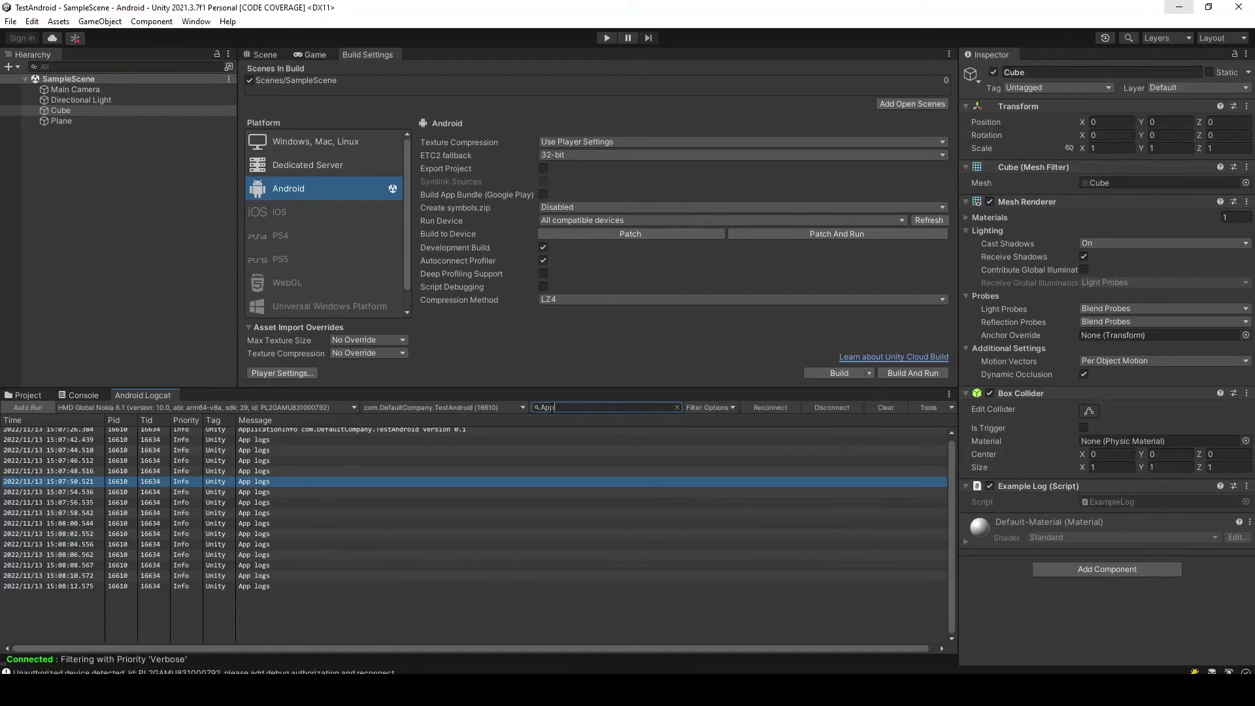
pyautogui.click(678, 407)
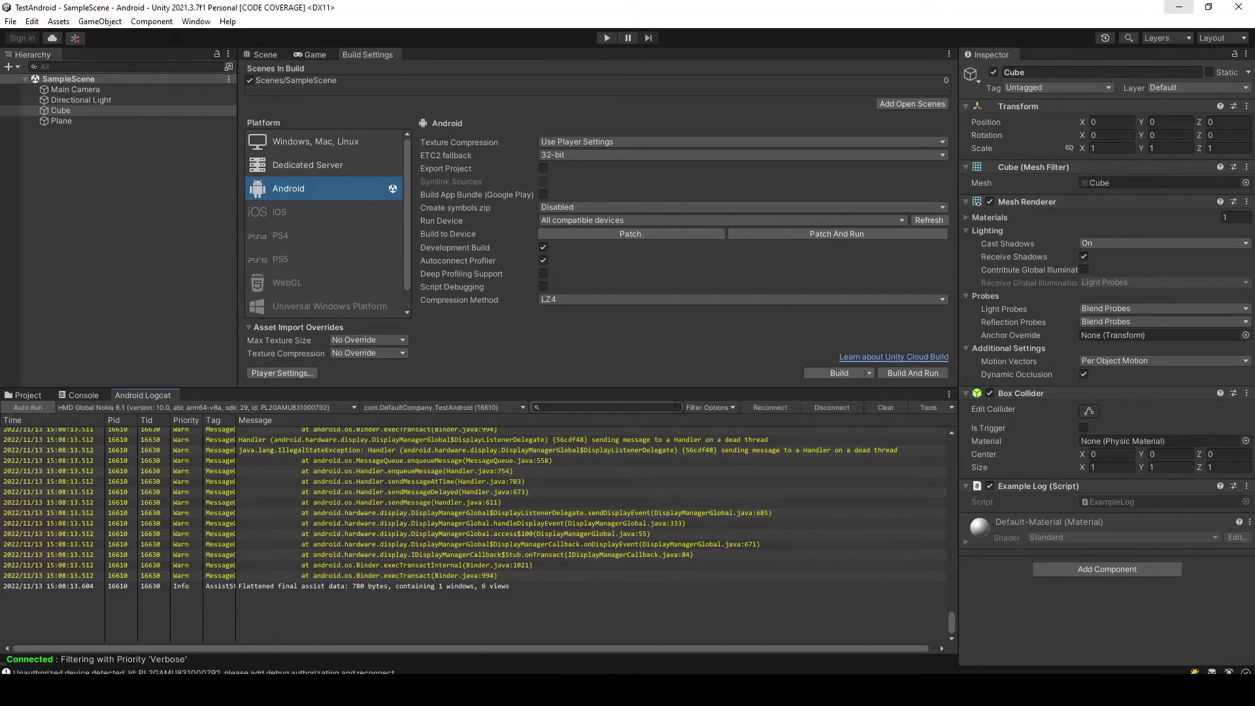
# Step: Look back through the earlier TestAndroid messages and clear the Logcat log
pyautogui.scroll(15, 619, 475)
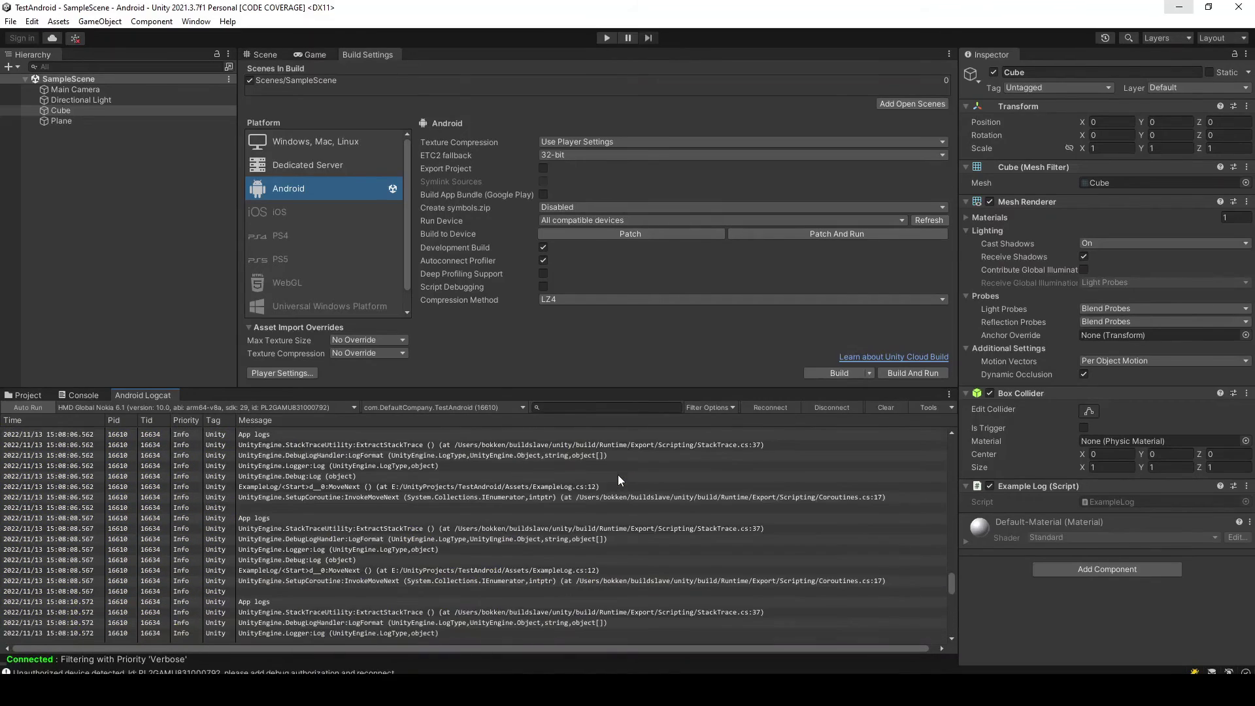
pyautogui.scroll(5, 618, 475)
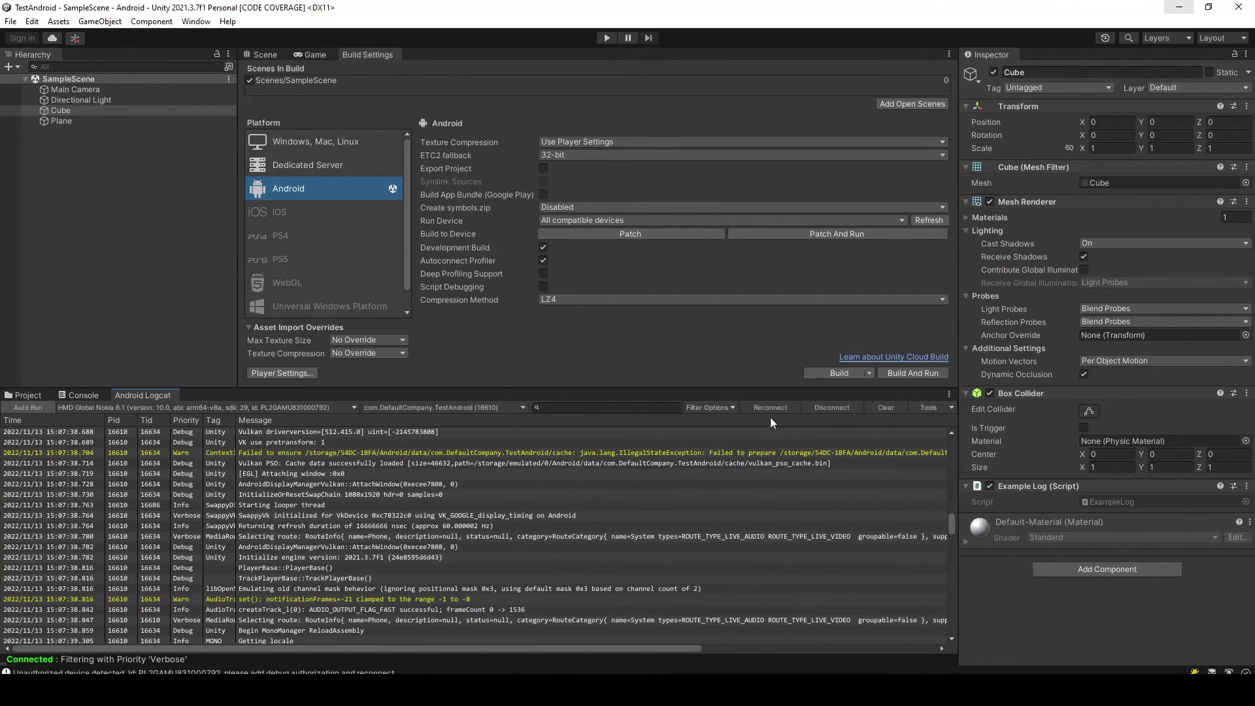
pyautogui.click(886, 408)
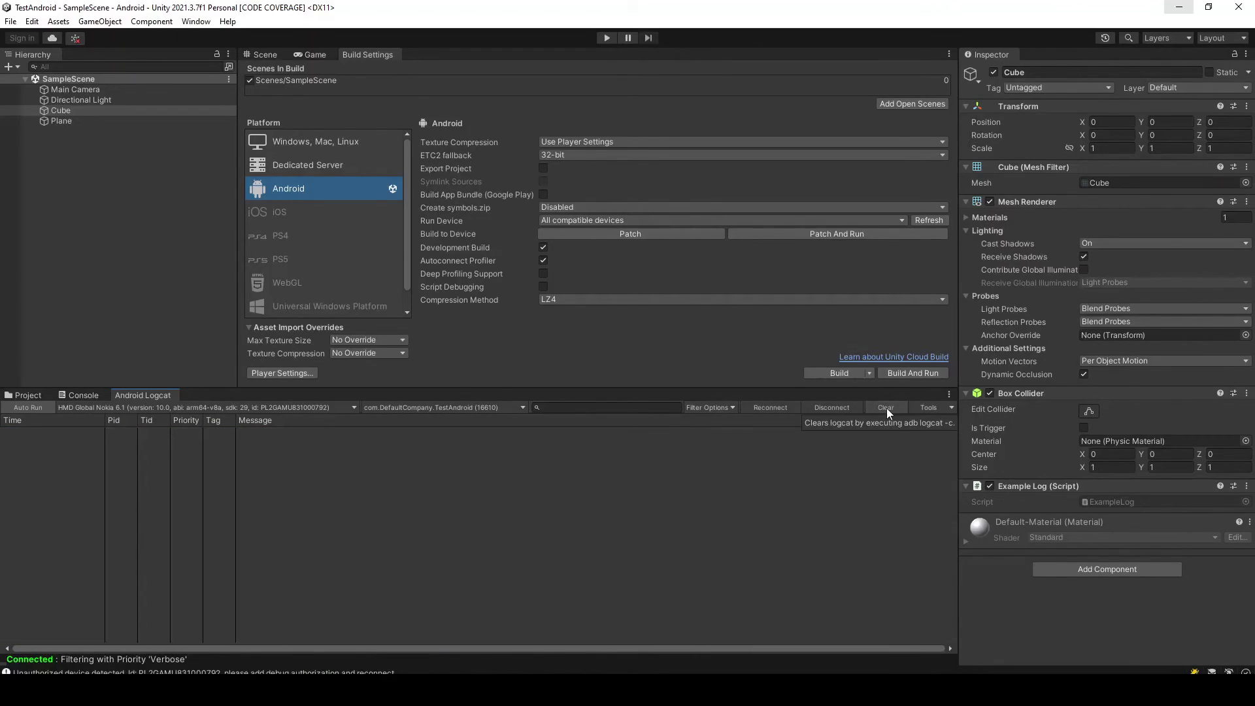